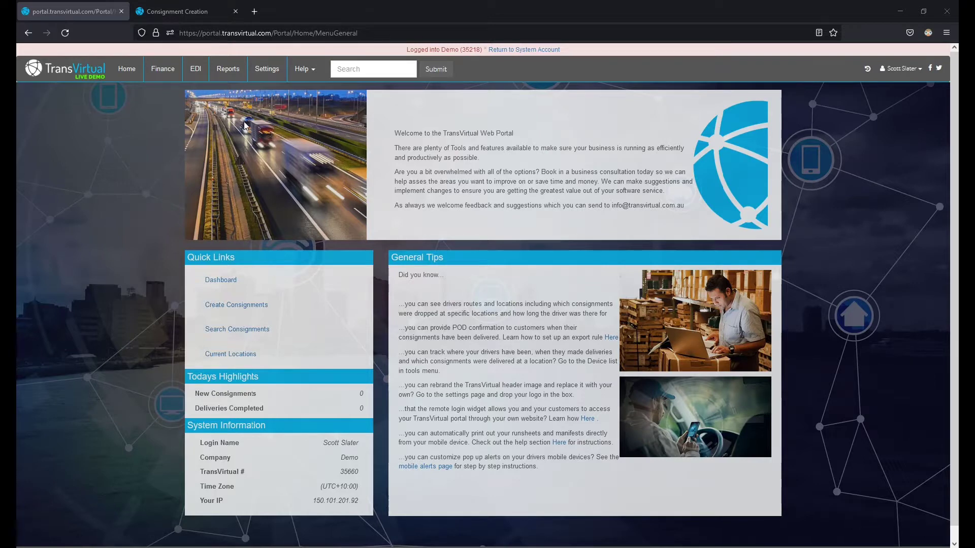
Step: Go to the EDI Data Export Consignments page listing the existing export rules
click(202, 80)
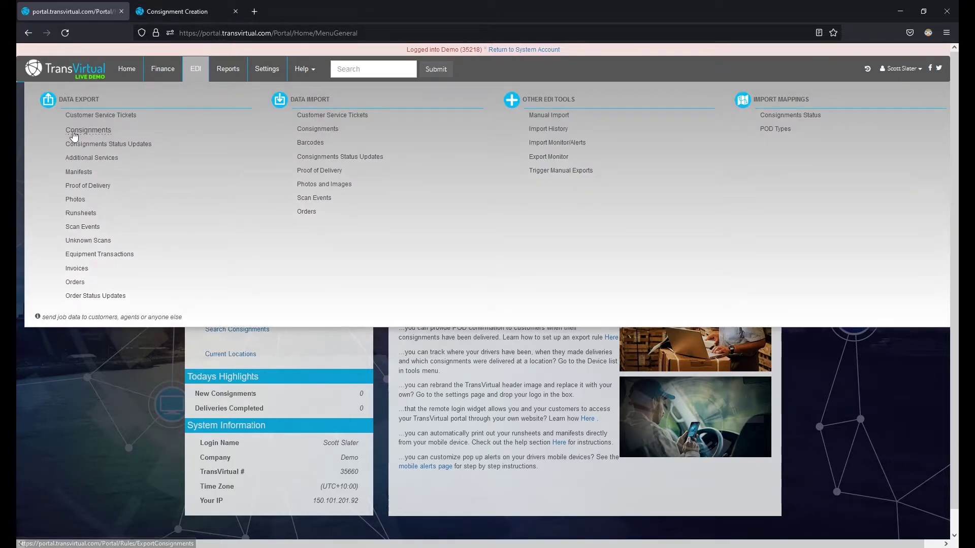
click(73, 133)
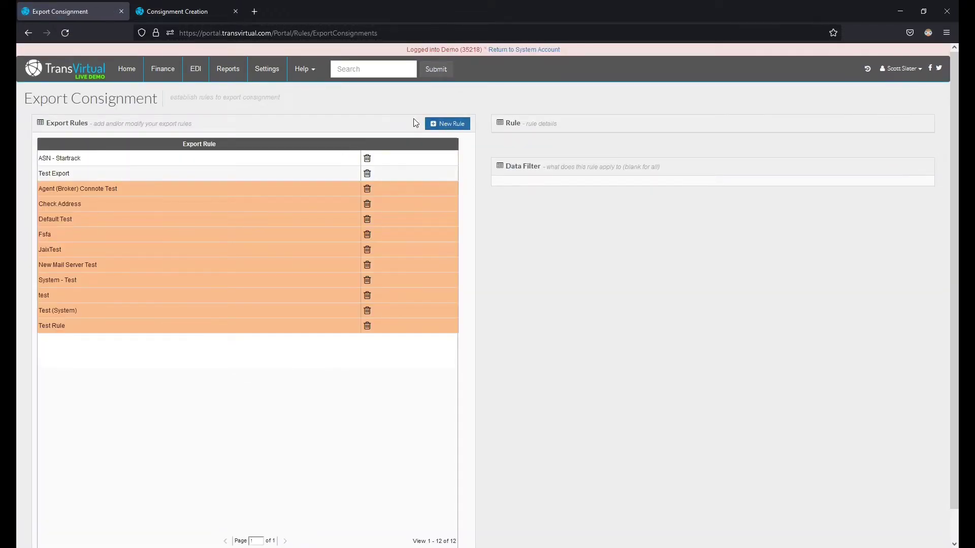
Step: Create a new export rule named 'Unified Export' using the Email export framework
click(447, 124)
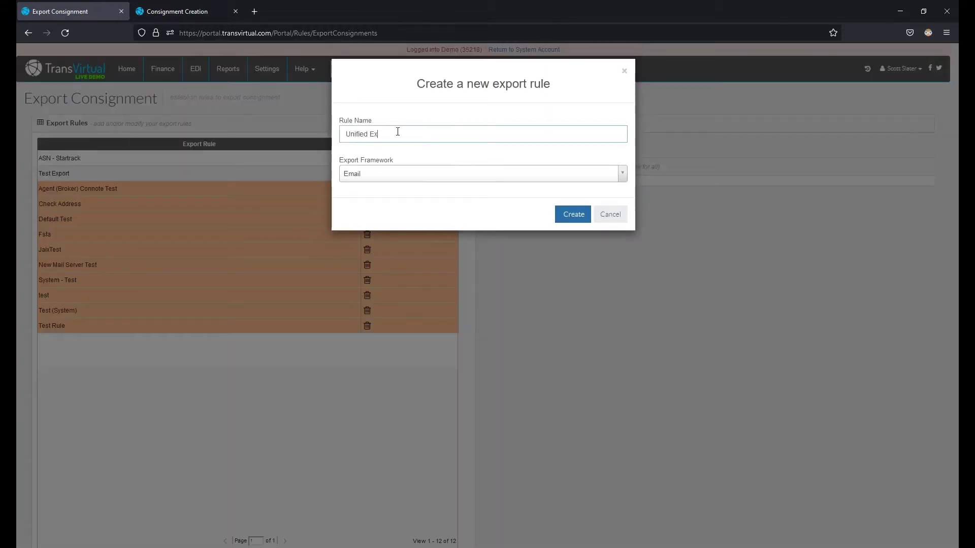
click(382, 173)
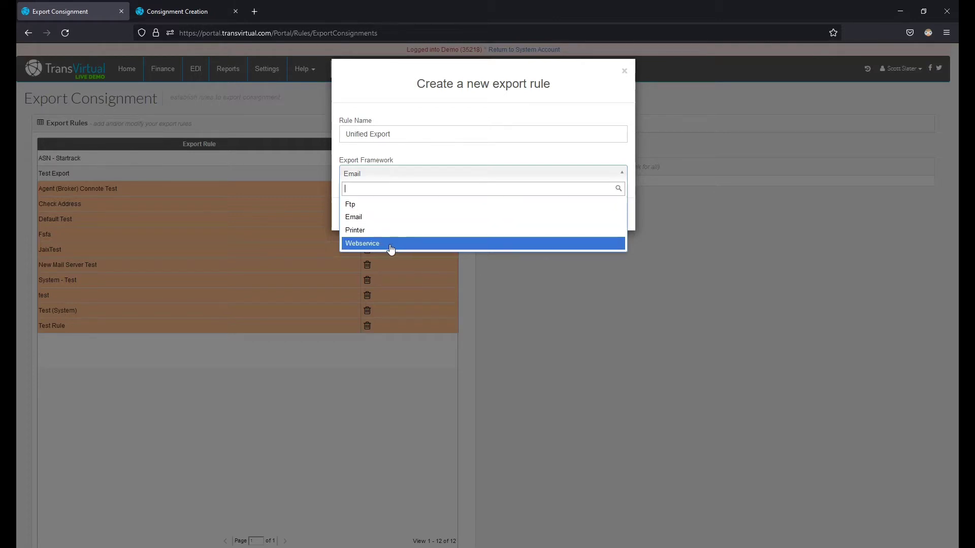
click(375, 219)
click(560, 218)
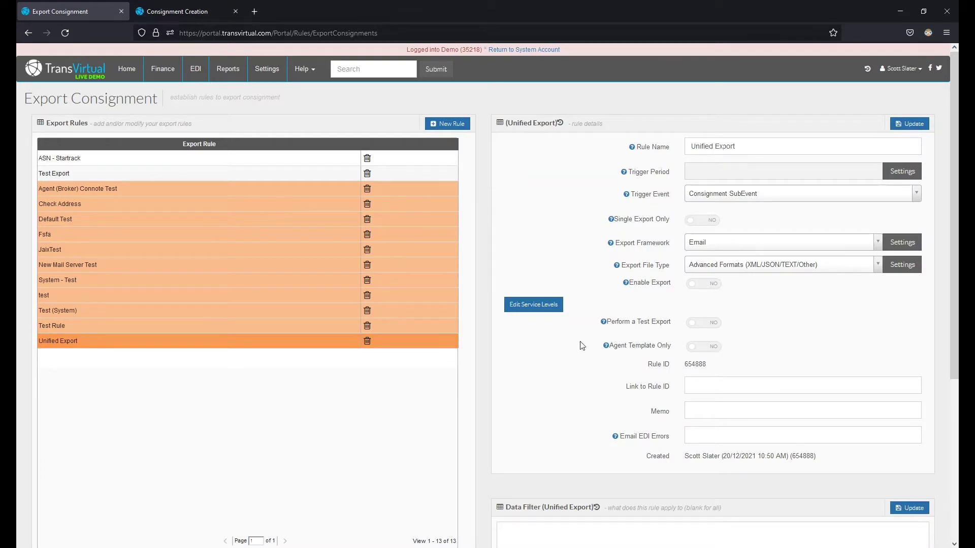
Step: Set the rule to trigger every 2 minutes, keeping Consignment SubEvent as the trigger event
click(903, 174)
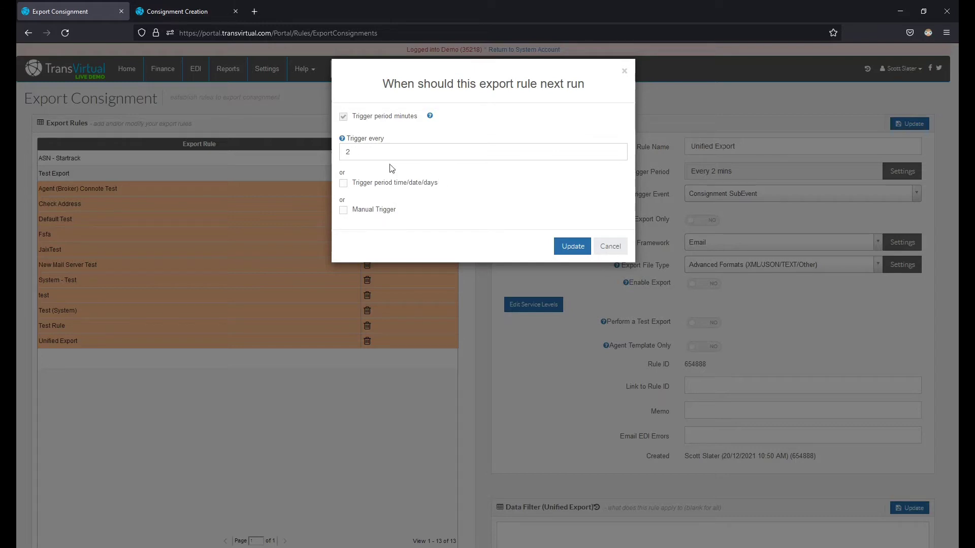
click(563, 246)
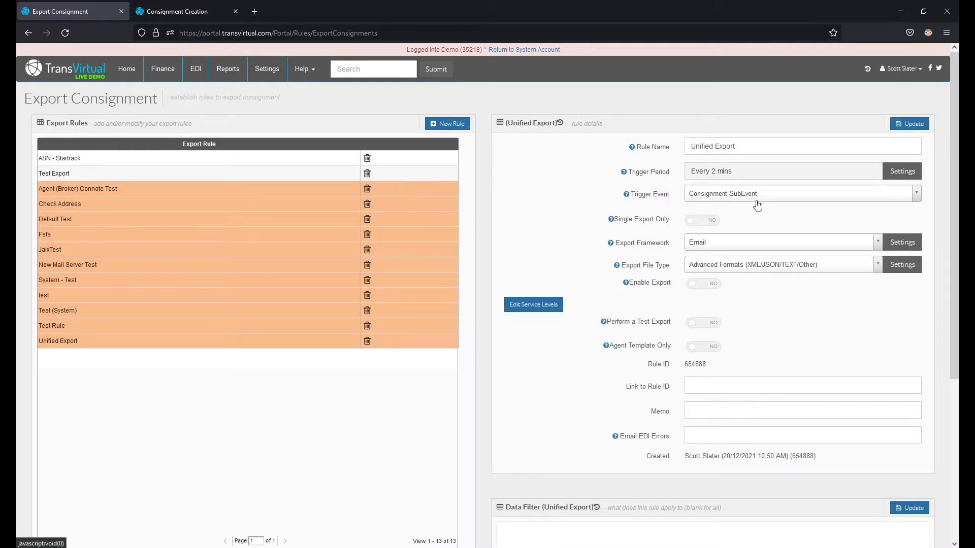
click(760, 196)
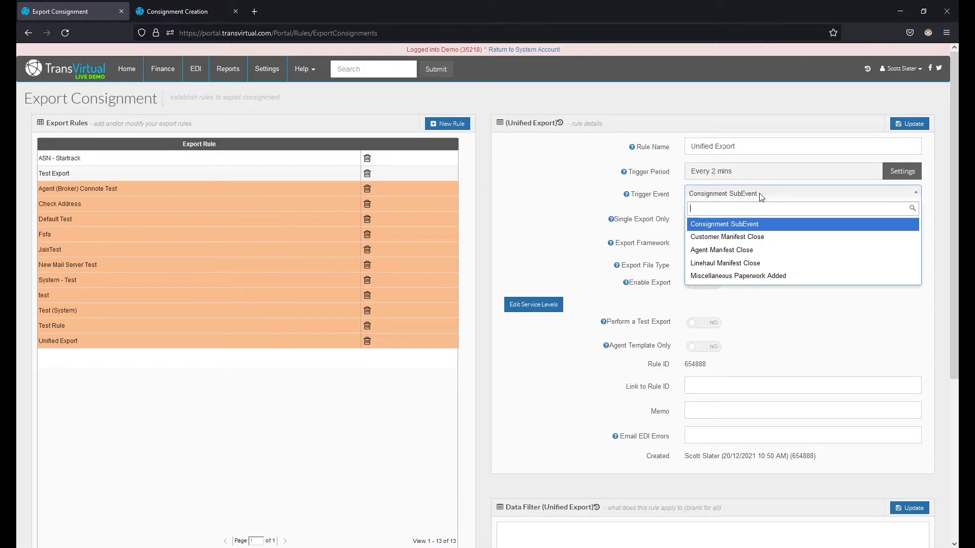
click(760, 196)
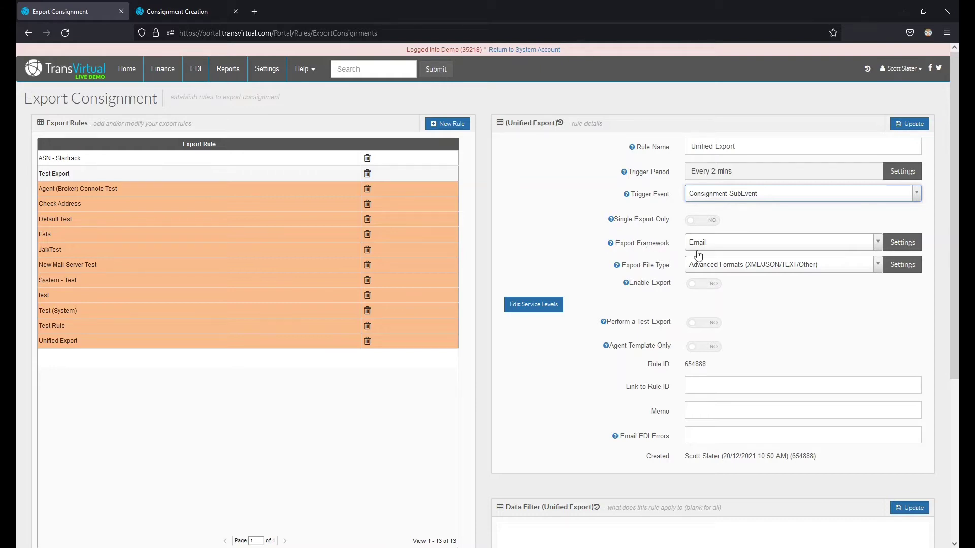
Step: In the email settings, send to the consignment receiver and the Customer Service contact
click(902, 242)
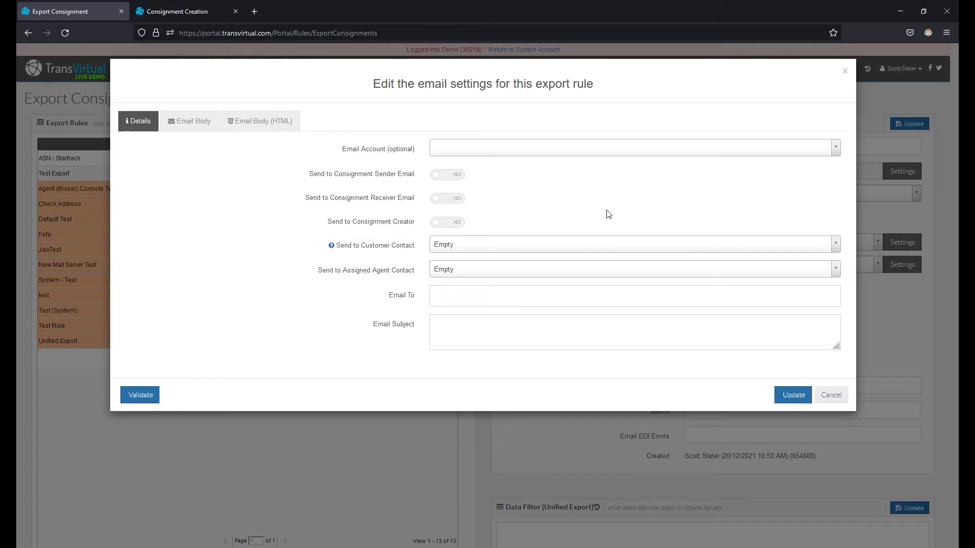
click(461, 151)
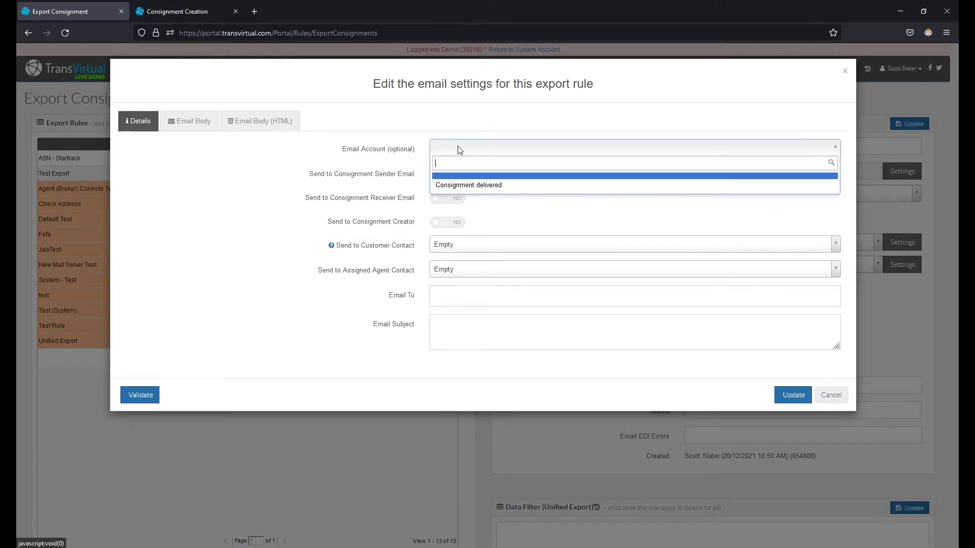
click(523, 155)
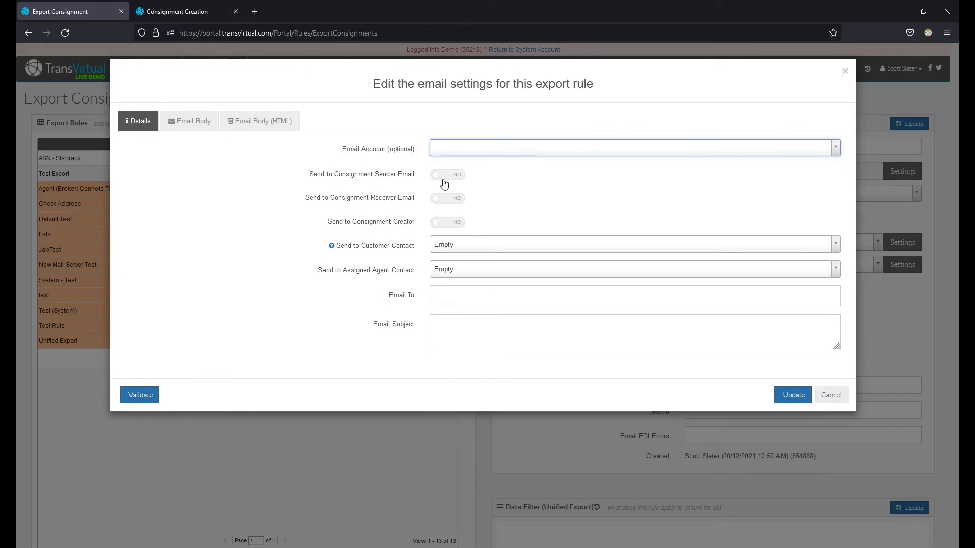
click(442, 199)
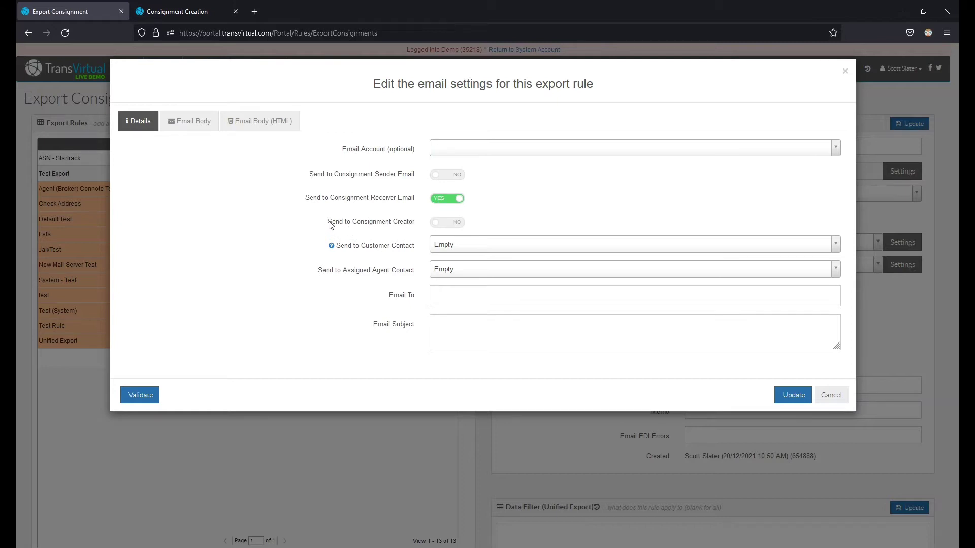
click(453, 245)
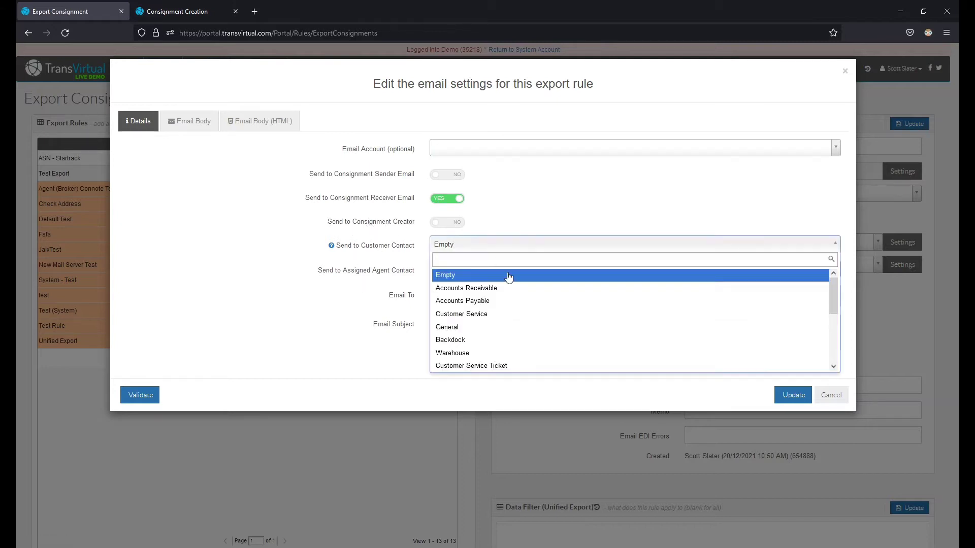
click(499, 323)
Step: Enter the recipient's e-mail address in Email To and begin the subject line
click(439, 296)
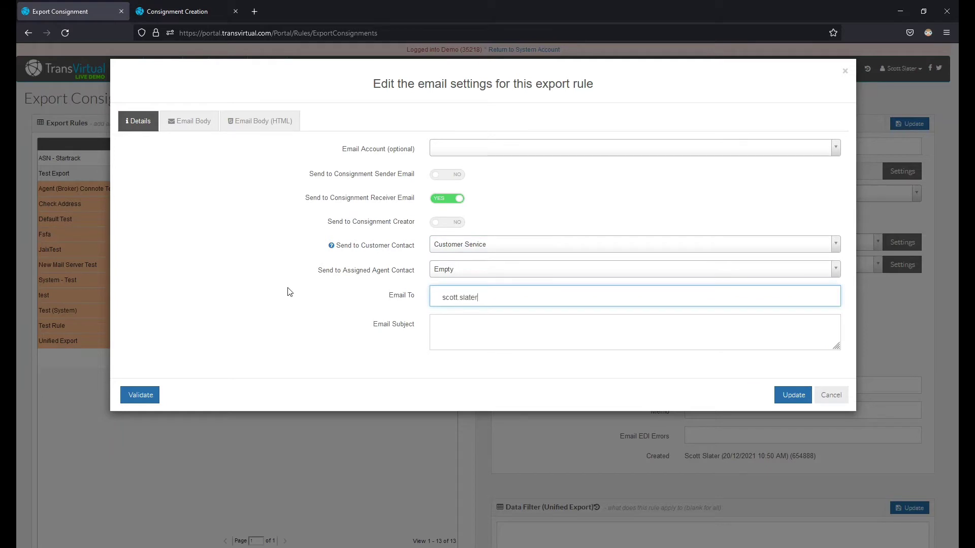
key(Return)
key(Tab)
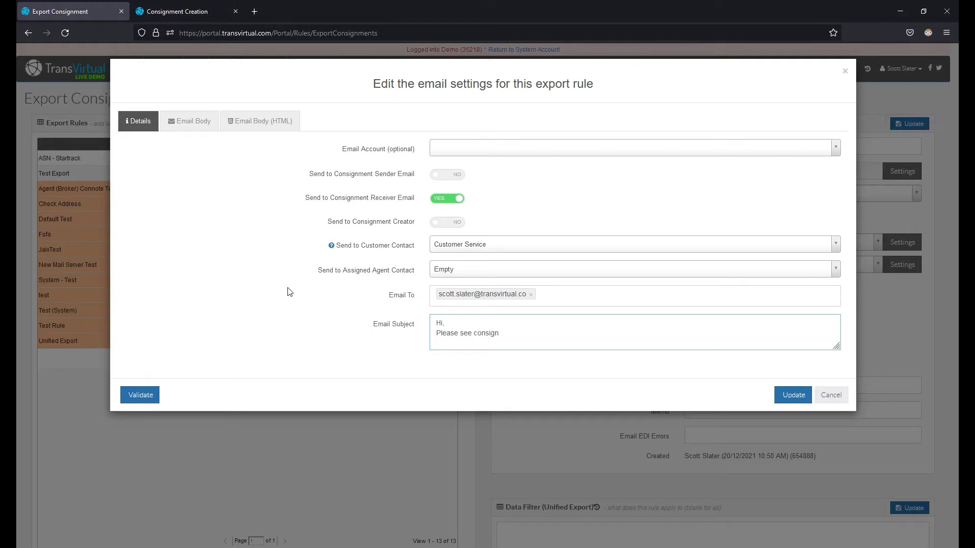
text(ment @Model.ConsignmentNu)
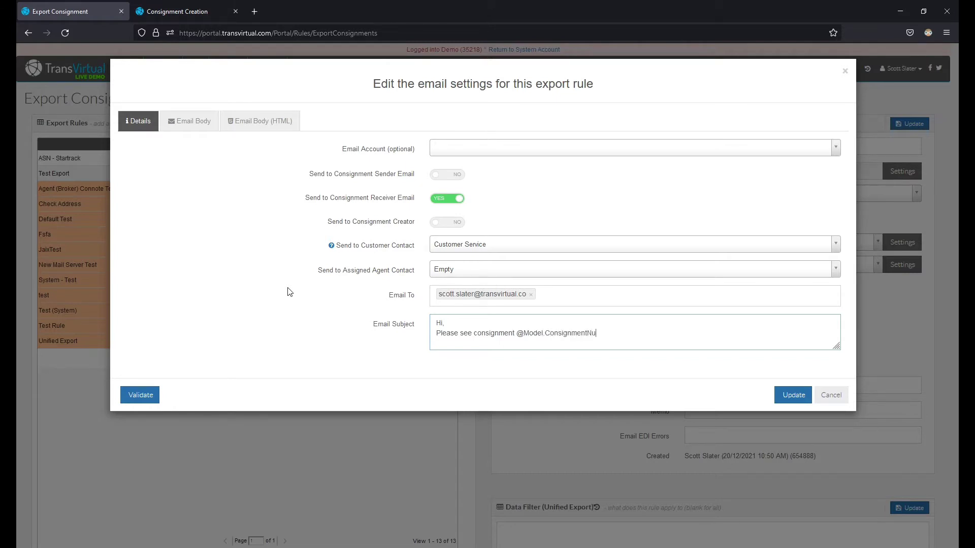
text(r attached)
click(194, 122)
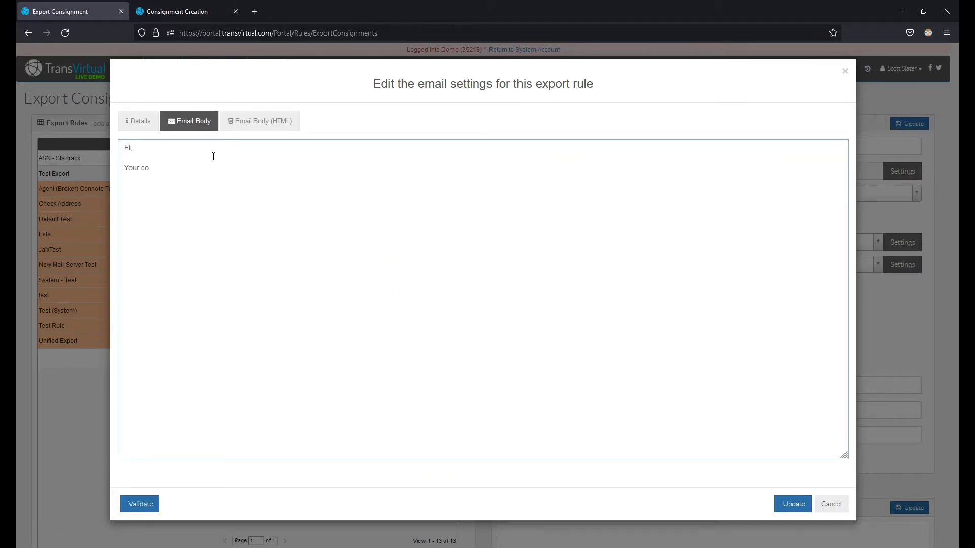
text(nsignment @Model.ConsignmentNumber has be)
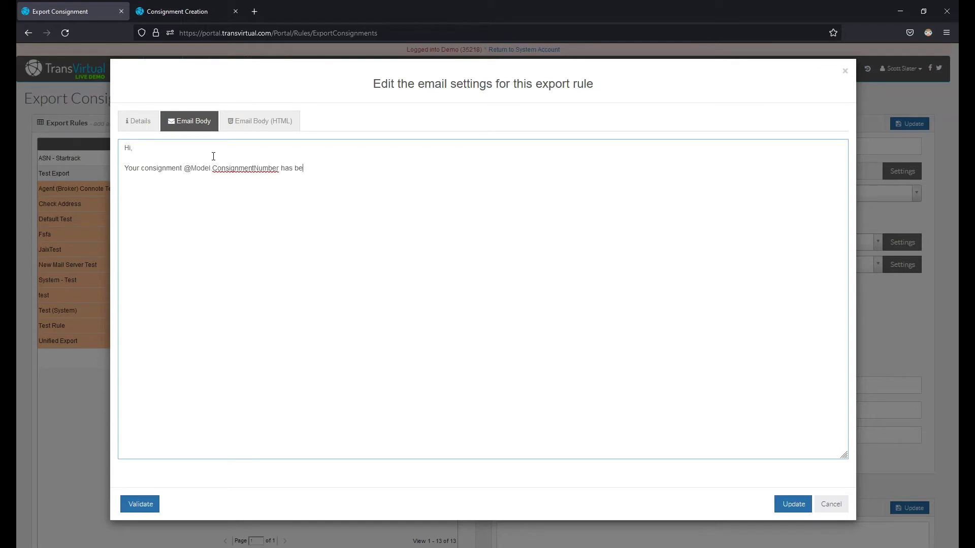
text(en createdSending from:)
right_click(171, 188)
mouse_move(218, 204)
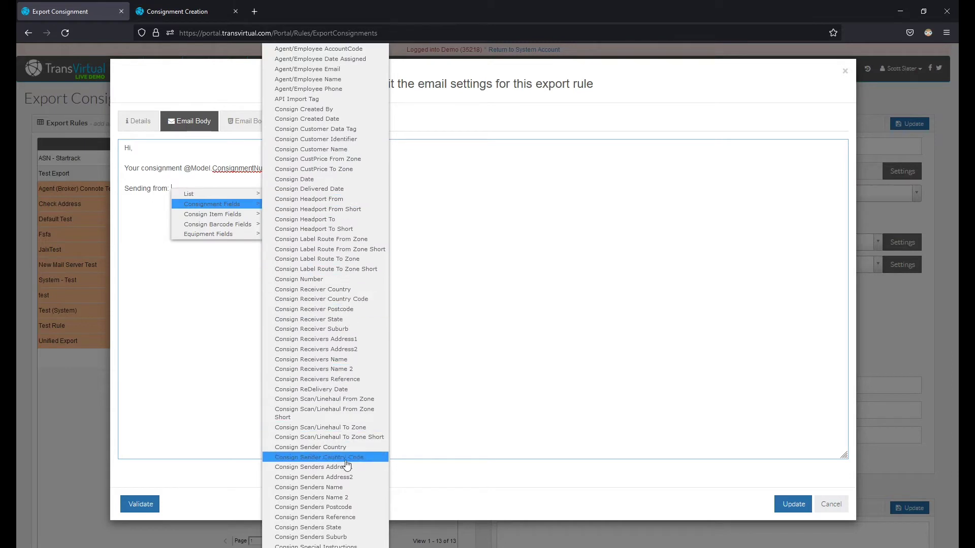
click(335, 538)
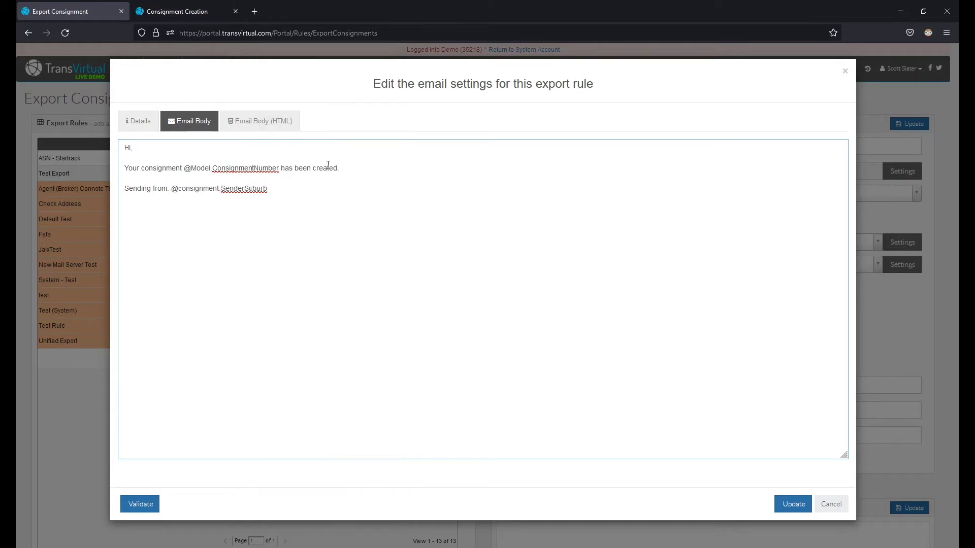
key(BackSpace)
key(BackSpace)
key(BackSpace)
key(BackSpace)
key(BackSpace)
key(BackSpace)
key(BackSpace)
key(BackSpace)
key(BackSpace)
key(BackSpace)
key(BackSpace)
text(Model)
click(143, 506)
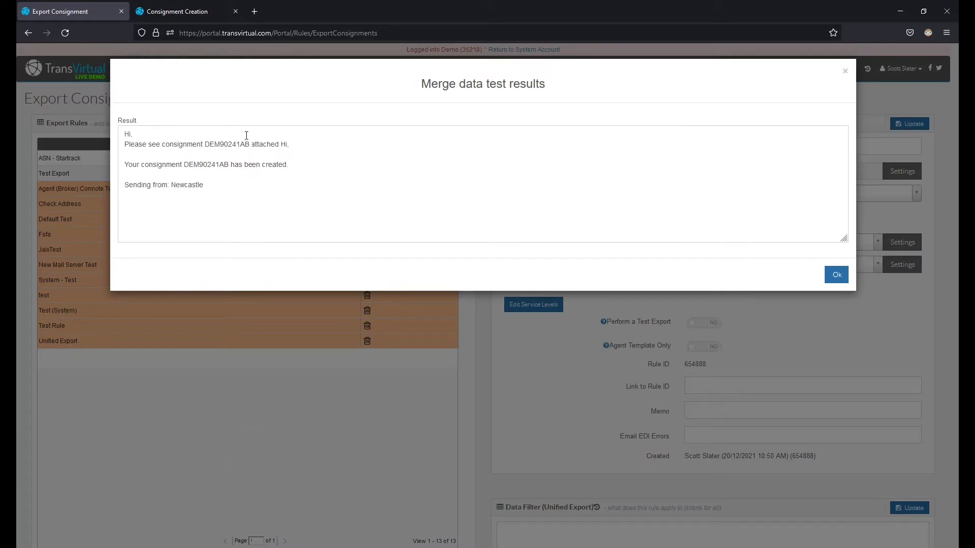
Step: Save the email settings and change the export file type to Basic CSV/Excel
click(837, 275)
click(791, 398)
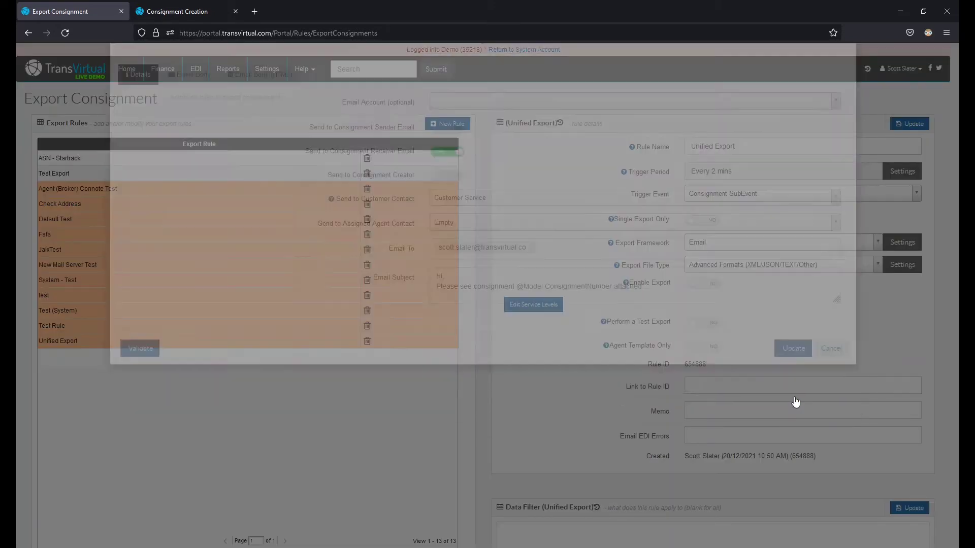
click(855, 265)
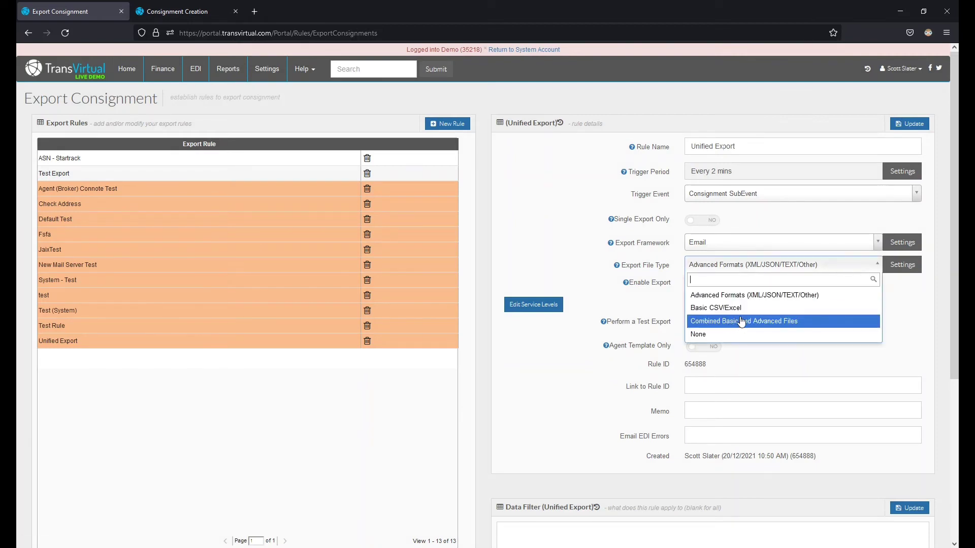
click(797, 352)
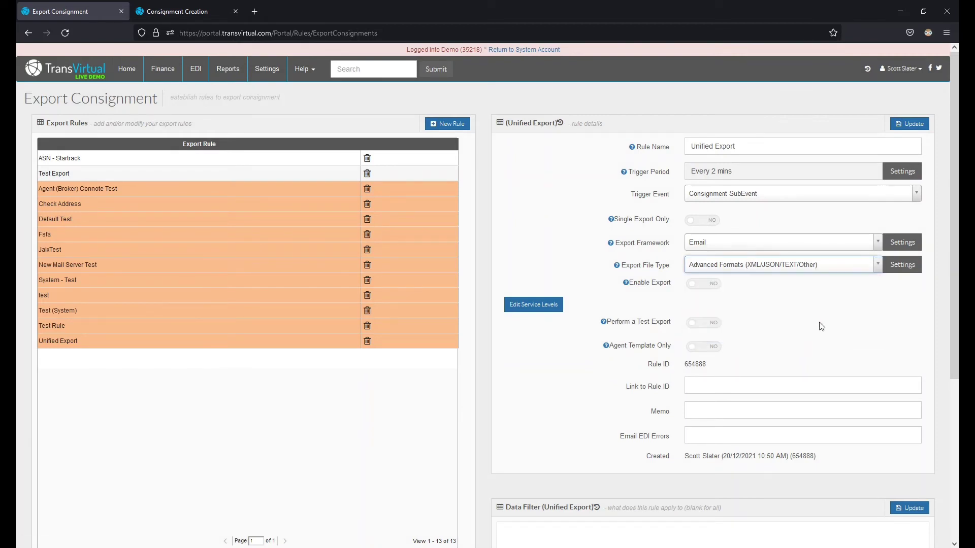
click(828, 266)
click(756, 308)
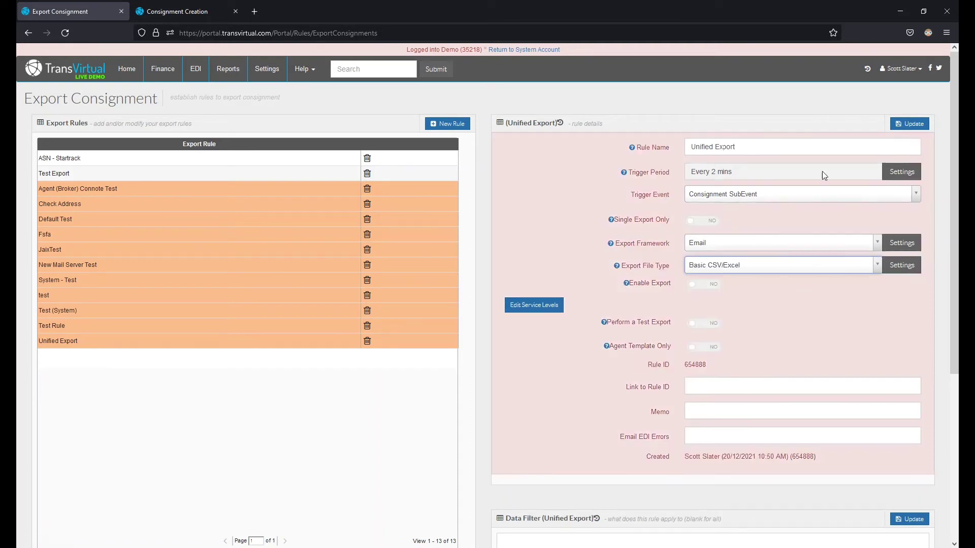
Step: Keep Send consignment PDF set to YES in the CSV settings and save them
click(898, 269)
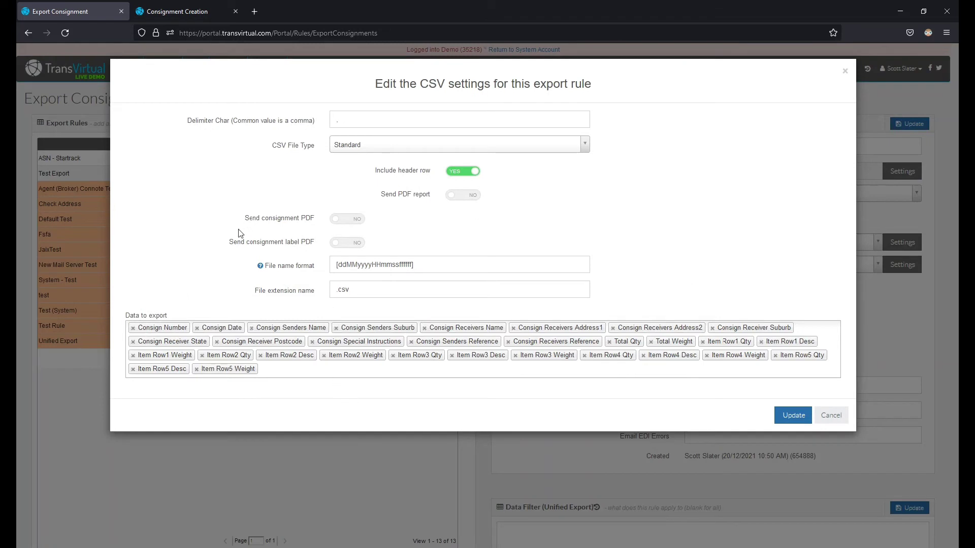
drag(240, 220, 325, 219)
click(340, 219)
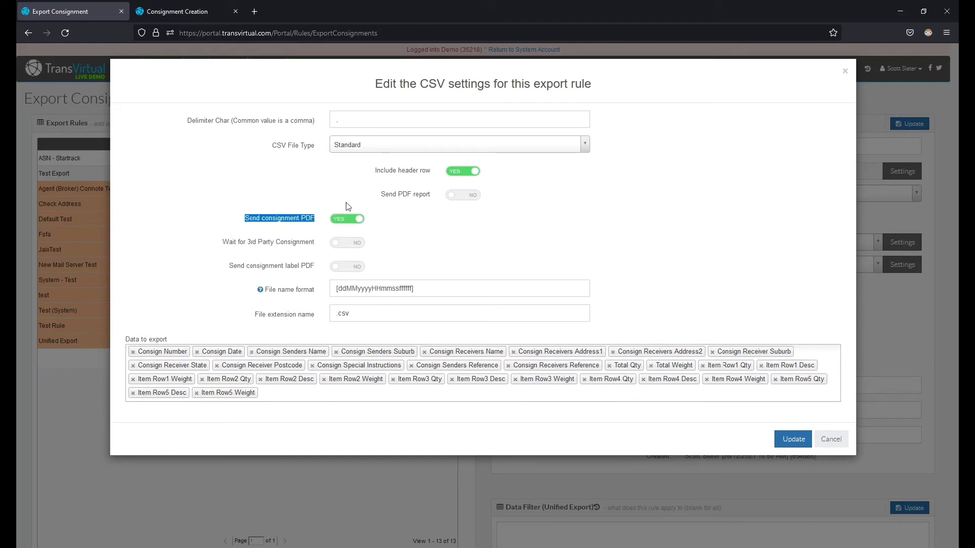
click(257, 208)
click(791, 442)
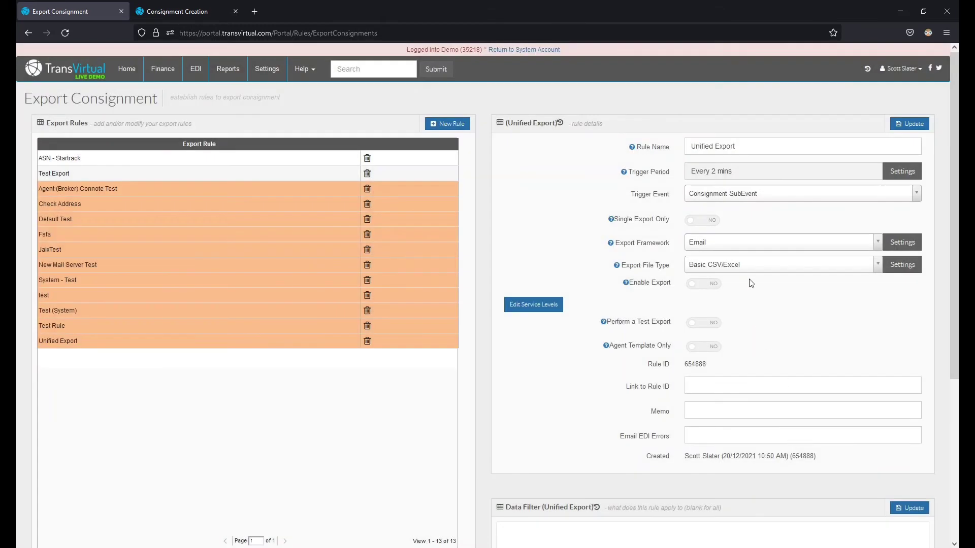
Step: Change the export file type to None and save the rule details
click(748, 266)
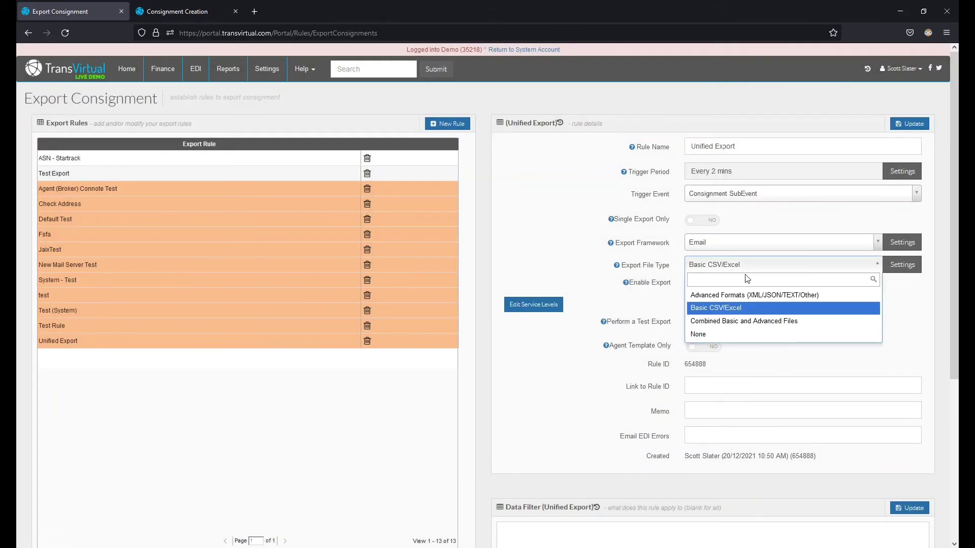
click(735, 334)
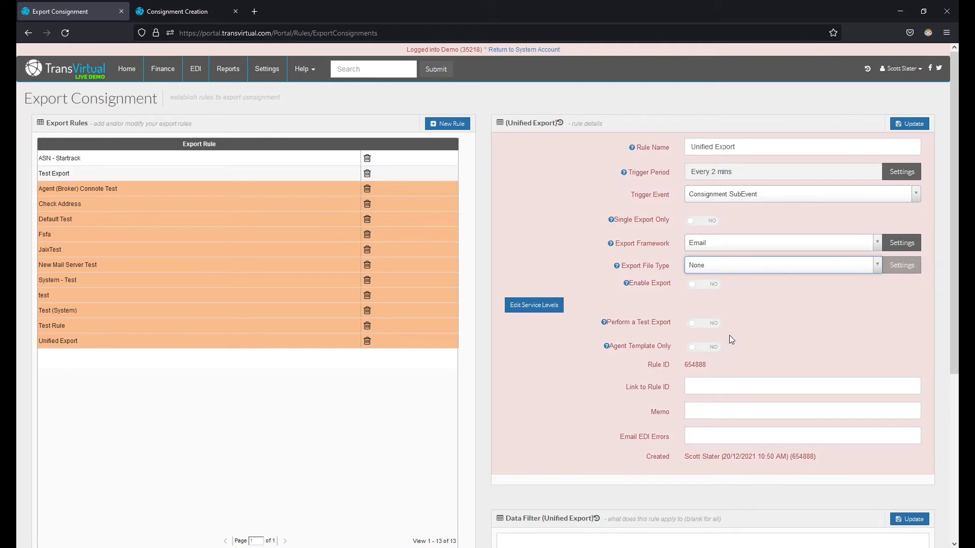
click(898, 127)
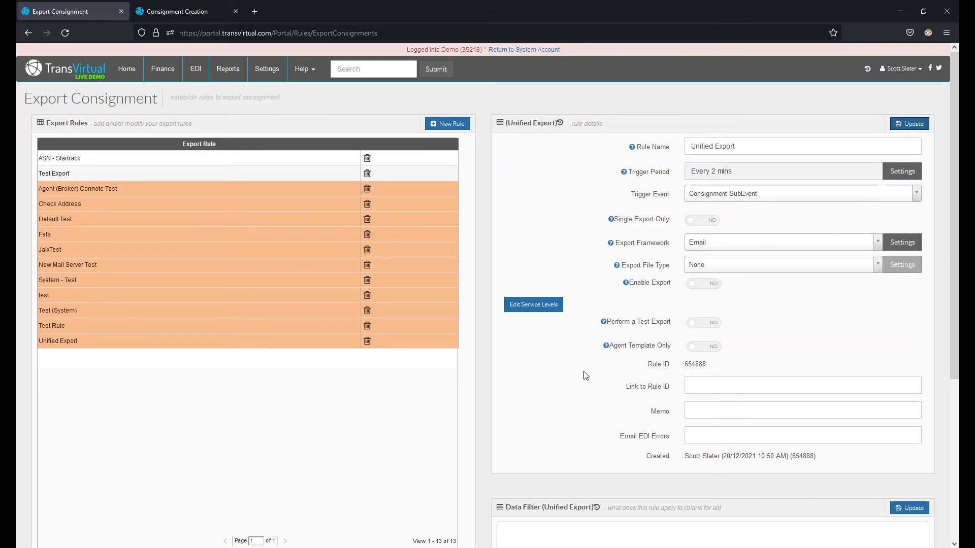
scroll(590, 364, down, 2)
Step: Add a data filter condition: Customer Name Equal 'Unified Logistics'
scroll(590, 364, down, 3)
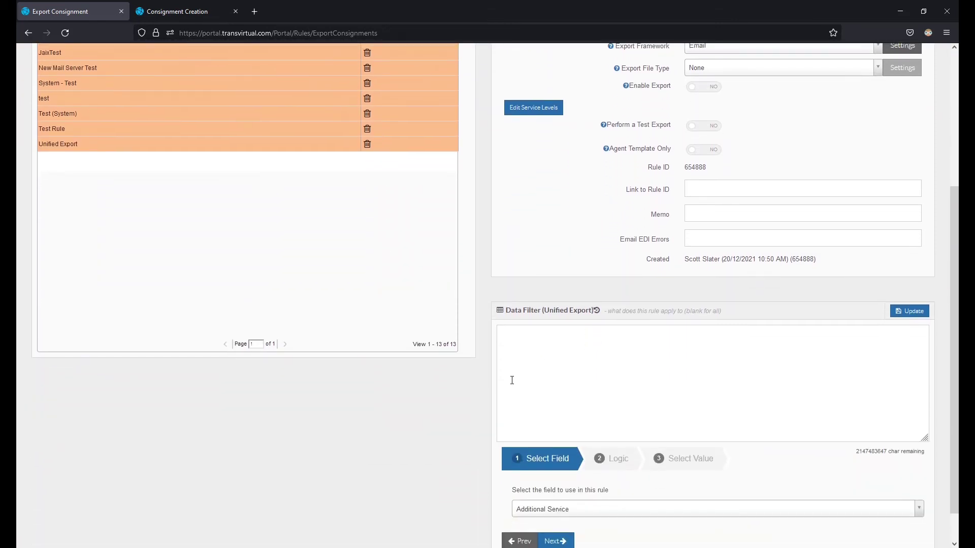
click(590, 502)
text(cu)
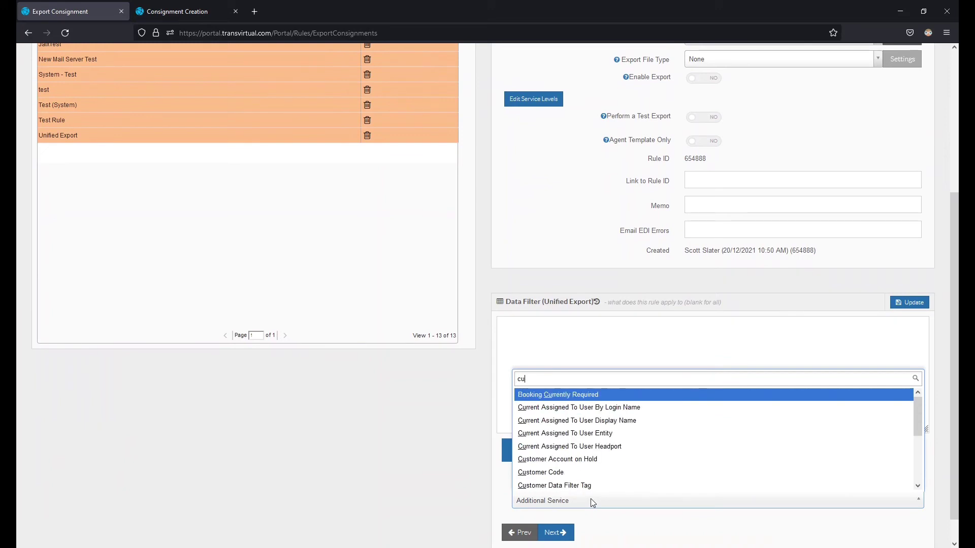
text(stomer name)
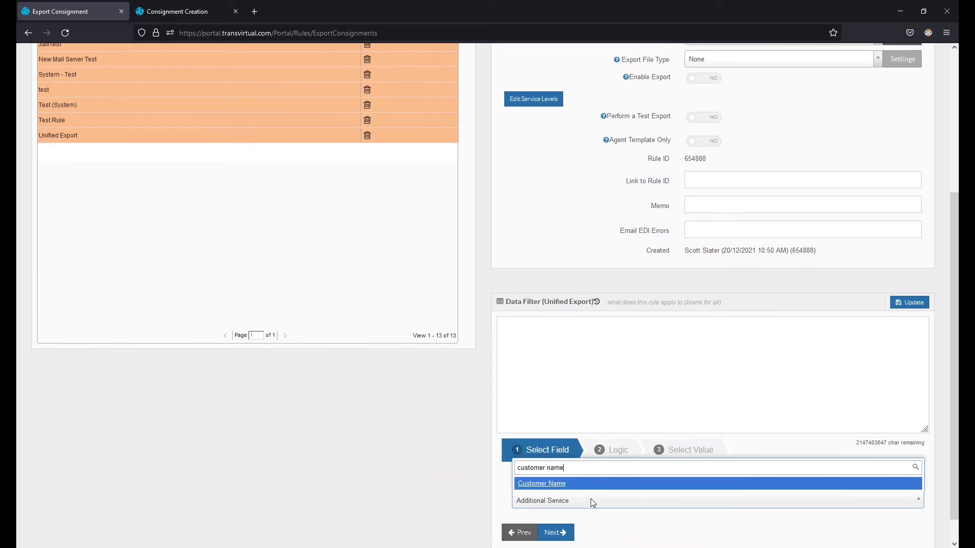
click(552, 485)
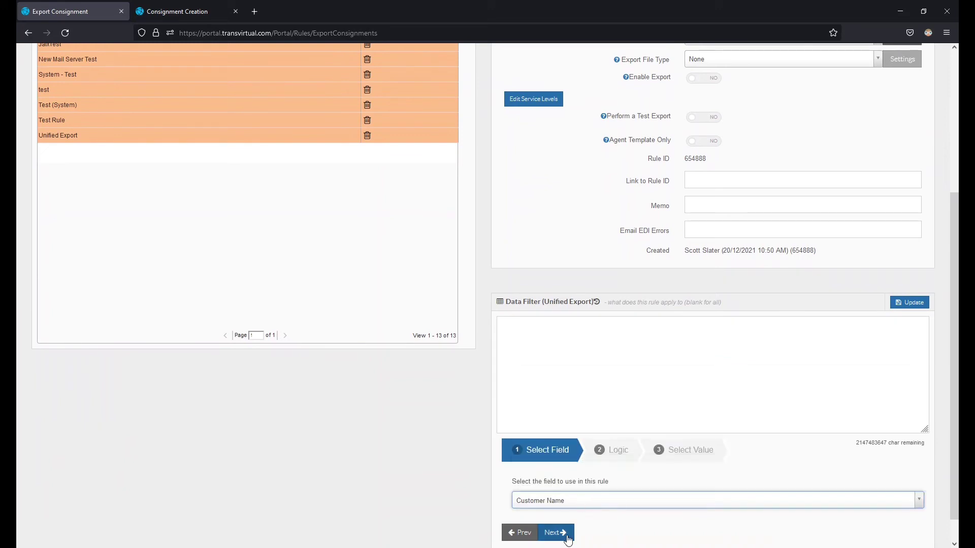
click(567, 539)
click(557, 530)
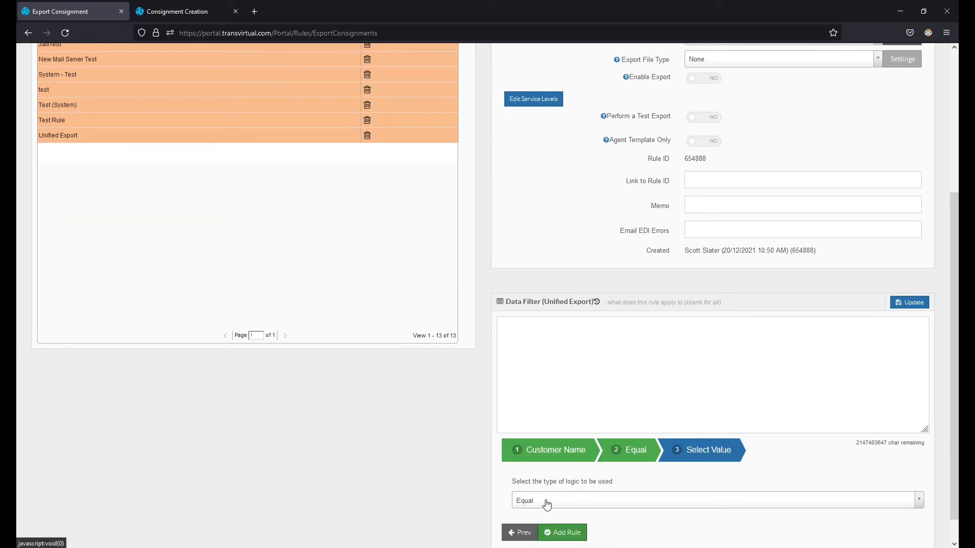
click(546, 504)
click(524, 534)
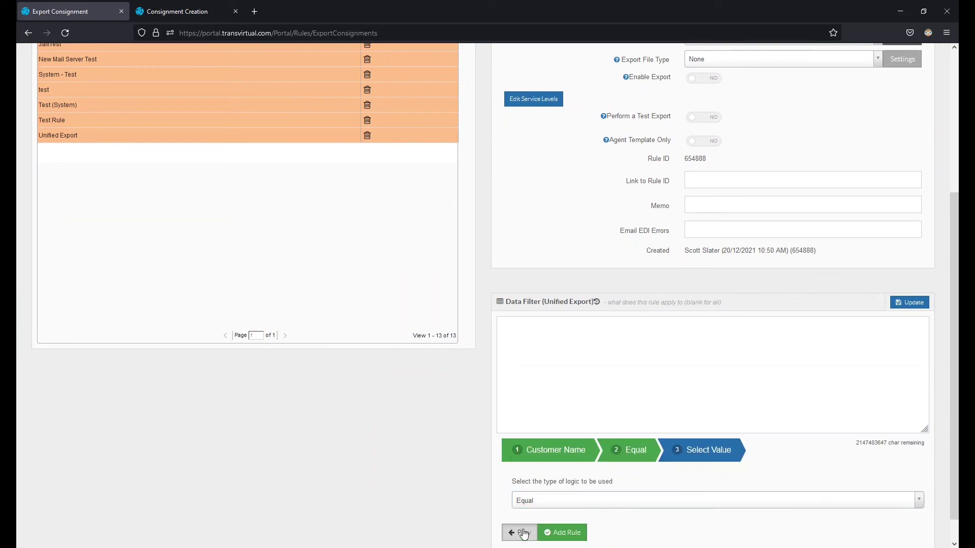
click(533, 503)
scroll(573, 461, down, 3)
click(554, 478)
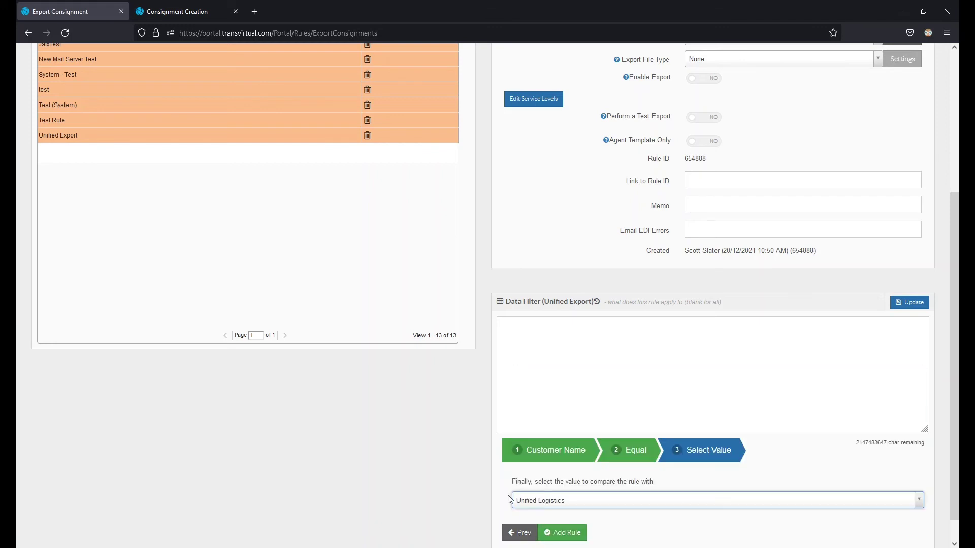
click(562, 532)
Step: Add a second condition: Consignment SubEvent Equal 'Consignment Created'
click(558, 519)
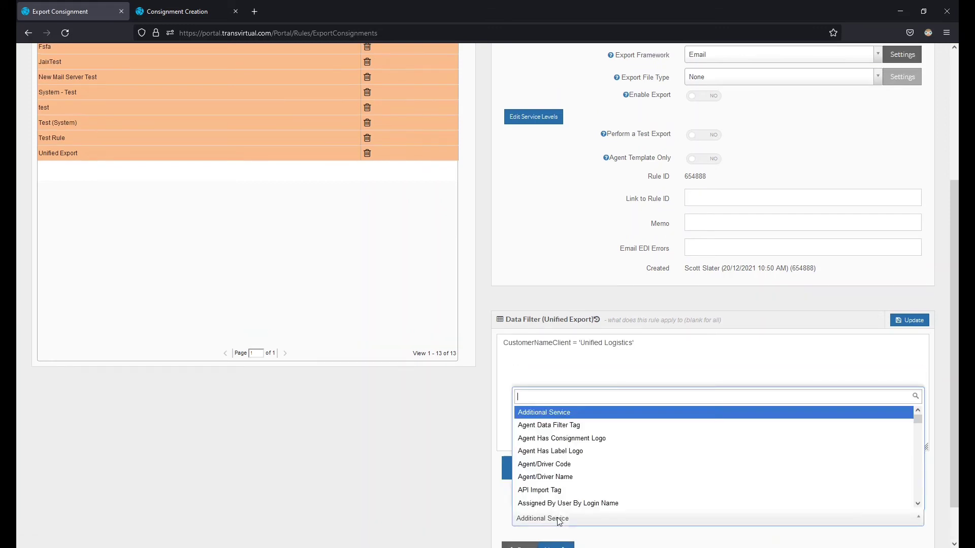
text(consignment)
click(594, 476)
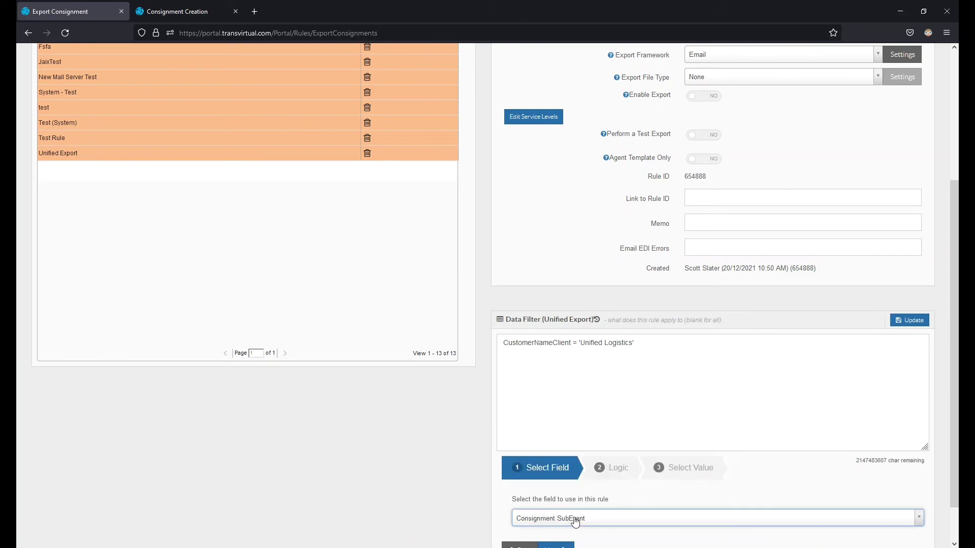
scroll(575, 522, down, 1)
click(558, 504)
click(553, 504)
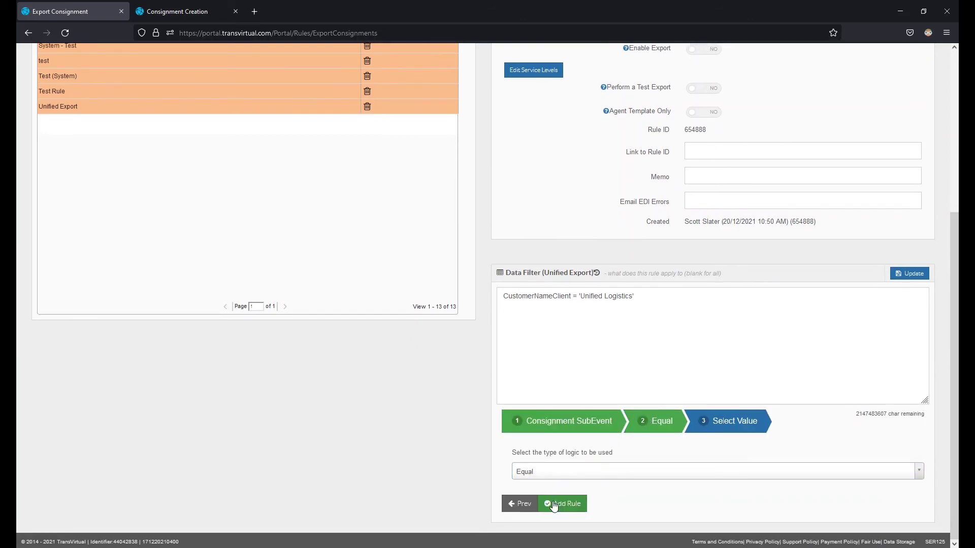
click(548, 472)
scroll(574, 404, down, 3)
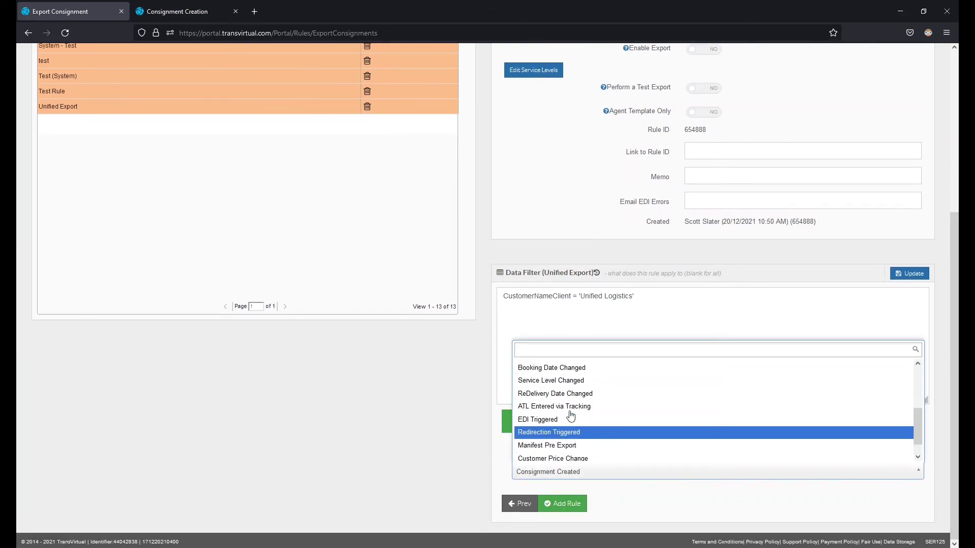
scroll(570, 416, up, 5)
click(559, 405)
scroll(657, 498, down, 1)
click(562, 504)
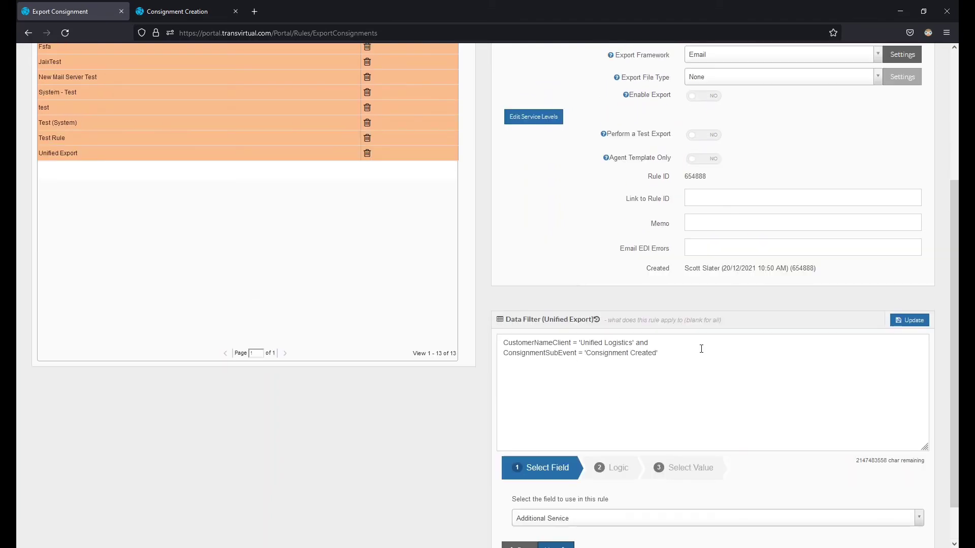
Step: Save the data filter, turn Enable Export to YES, and save the rule
click(908, 323)
click(694, 284)
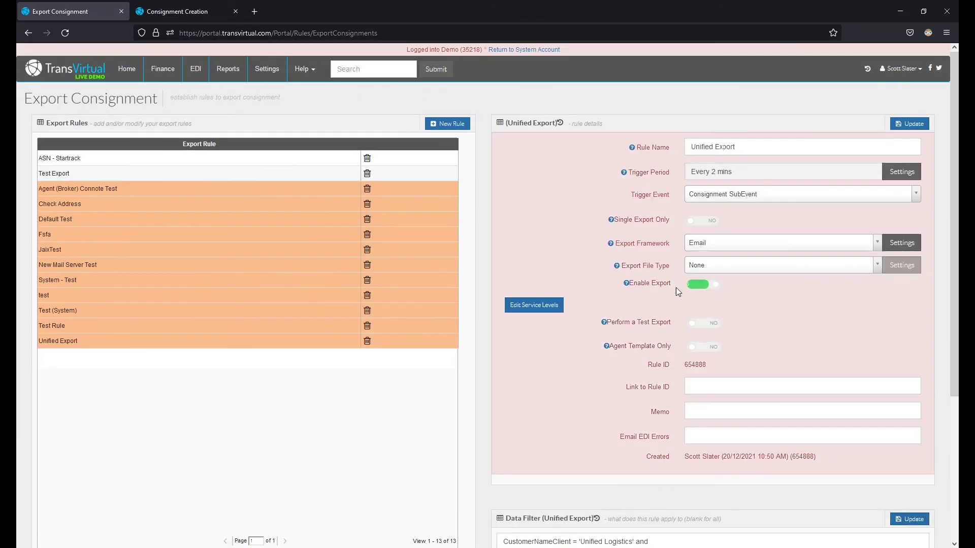
click(916, 126)
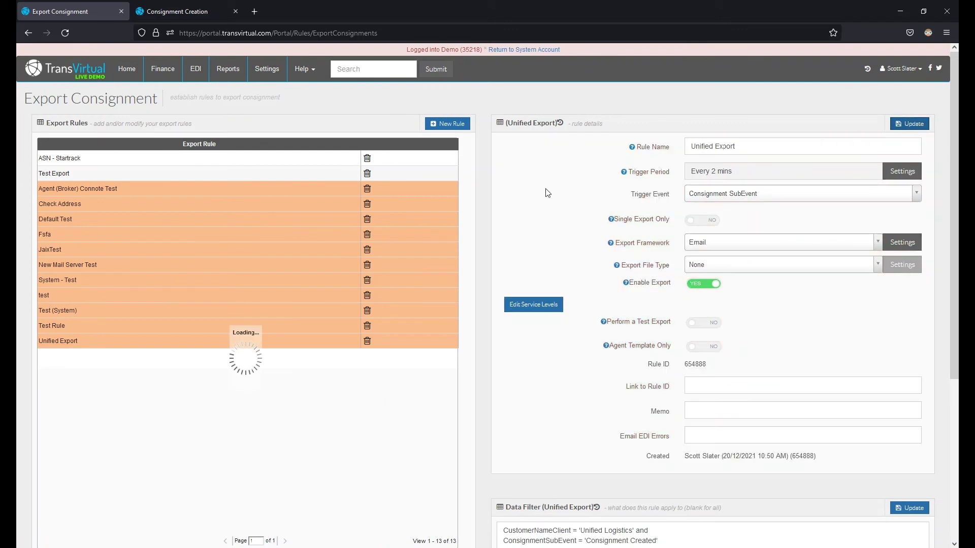
Step: Start a new consignment in Consignment Creation for customer Unified Logistics
click(175, 11)
click(456, 161)
click(146, 175)
text(rapidteks)
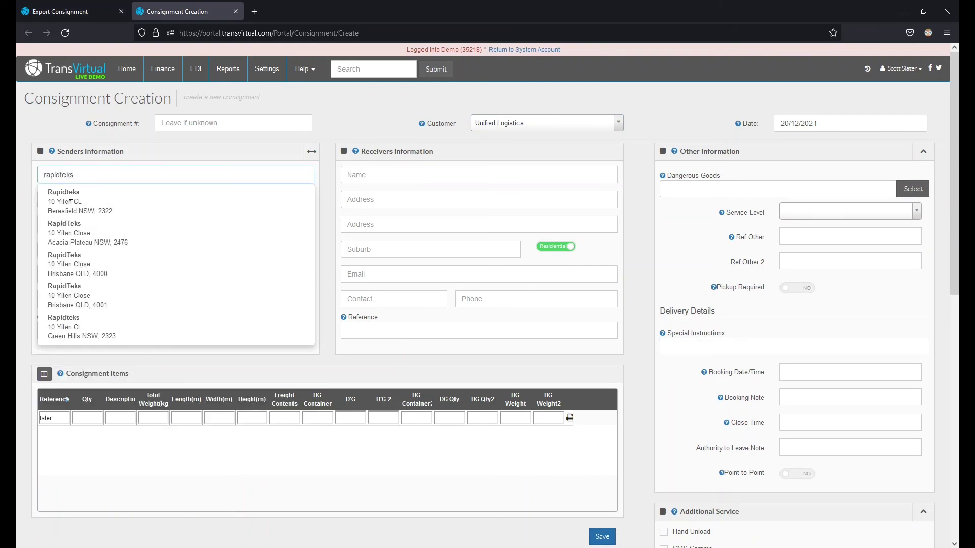
Step: Create a consignment from sender Rapidteks with one 11 kg Carton (ref REF), then open consignment 171854
click(76, 200)
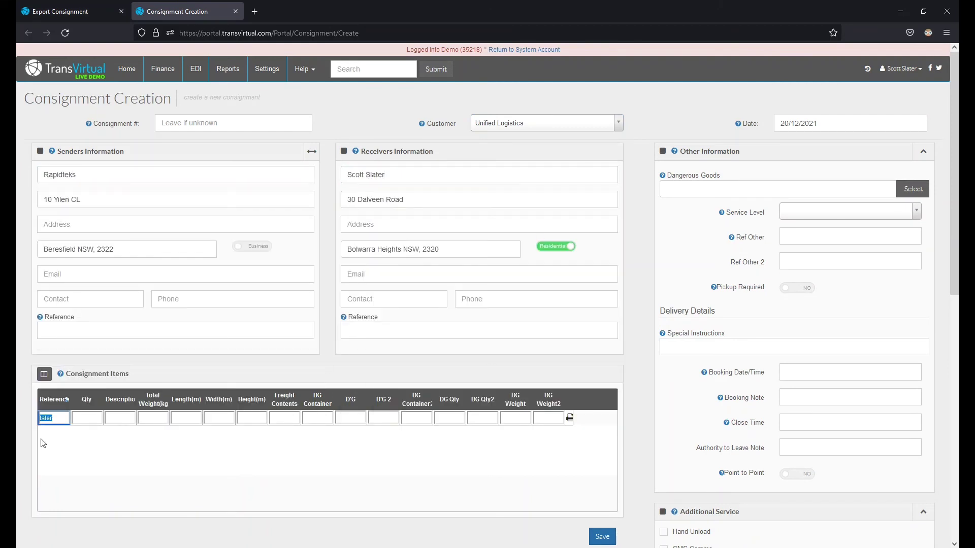
text(REF)
key(Tab)
text(1)
key(Tab)
text(Carton)
key(Tab)
text(11)
click(607, 536)
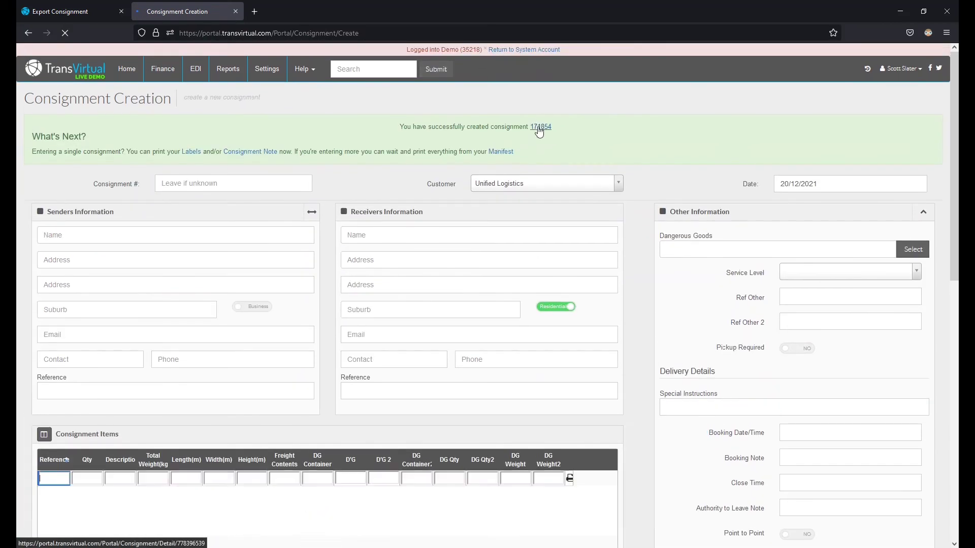
click(540, 132)
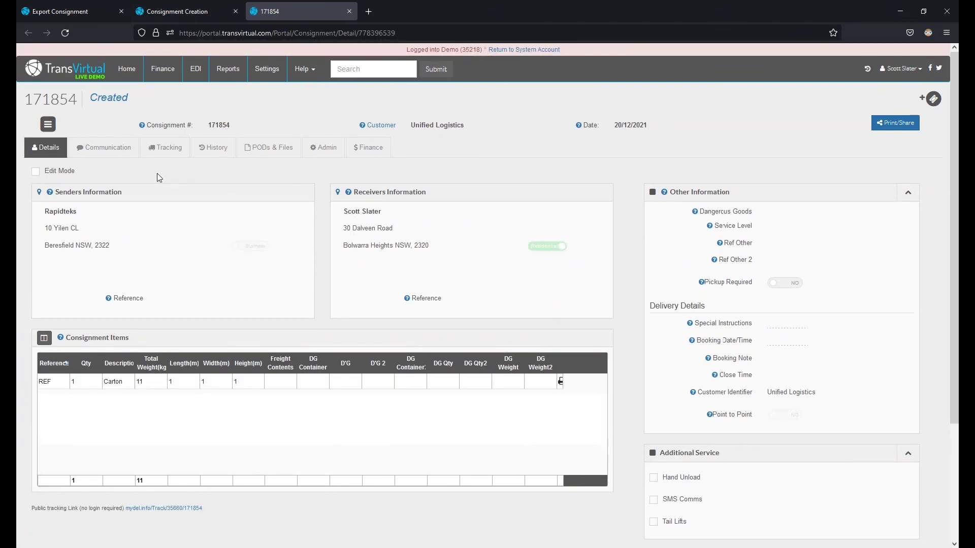
Step: Check consignment 171854's communication records until the Unified Export EDI event shows exported 20/12/2021 11:01 AM AEDT
click(108, 148)
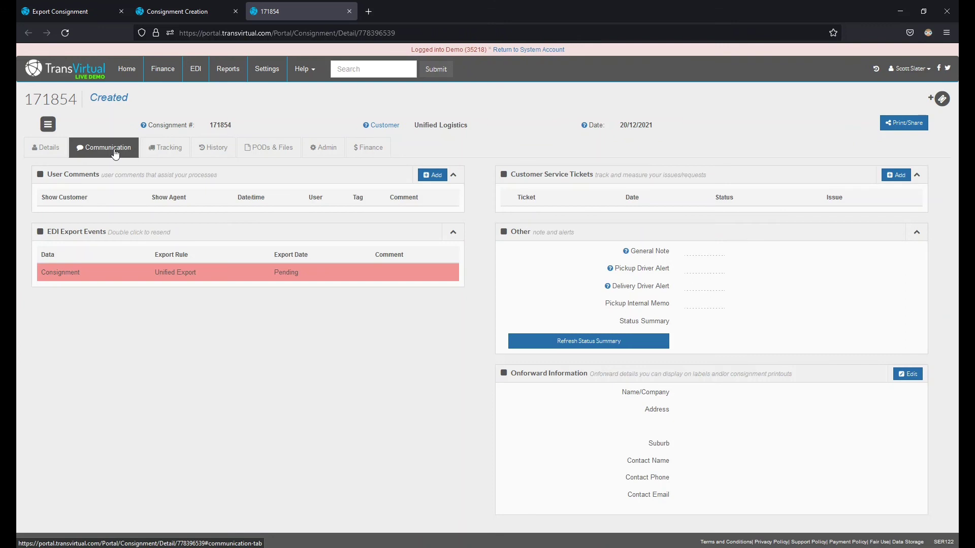
click(115, 153)
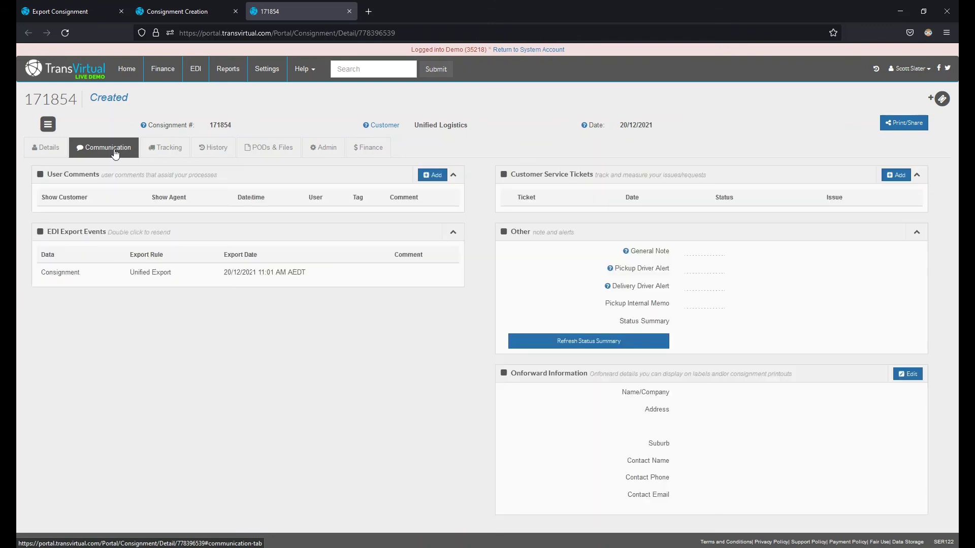
click(51, 153)
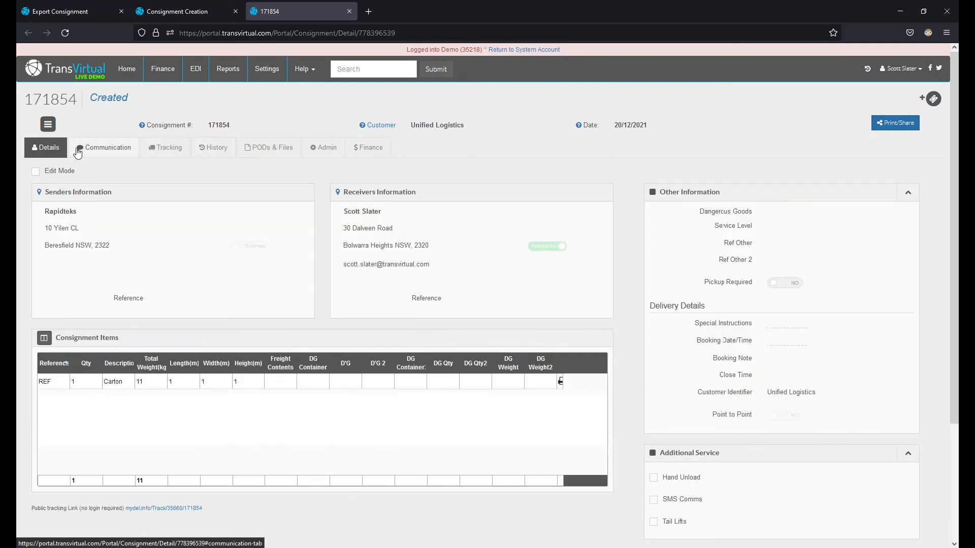
click(94, 151)
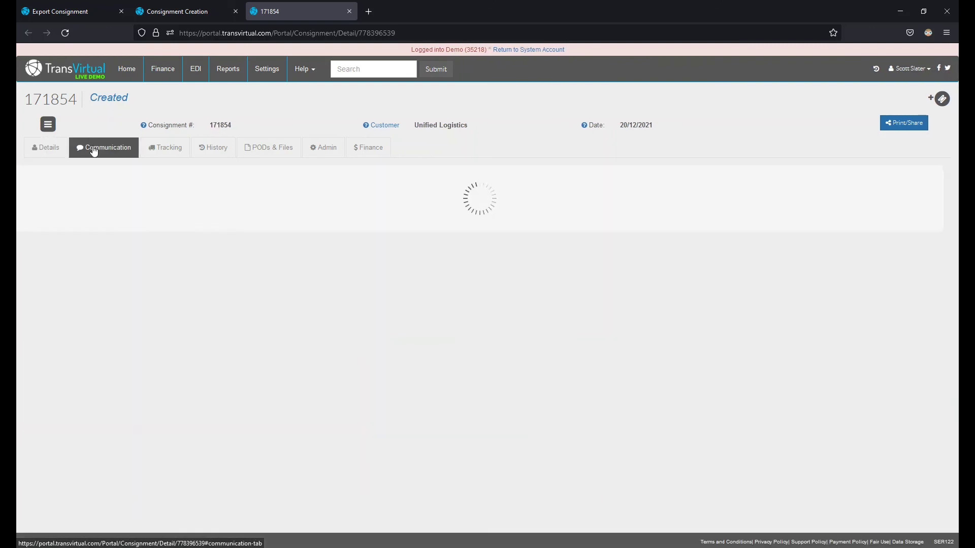